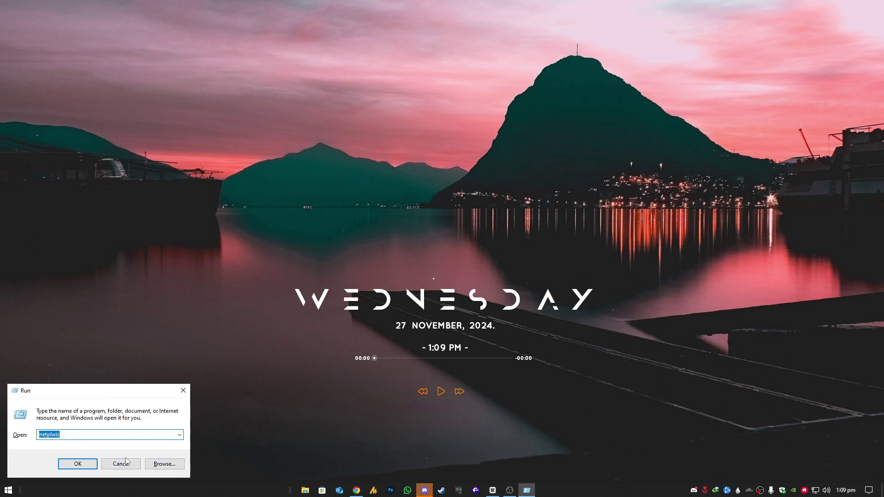
Run winver to check the installed Windows edition and version, and close the version information.
{"action": "type", "text": "winver"}
{"action": "key", "text": "Return"}
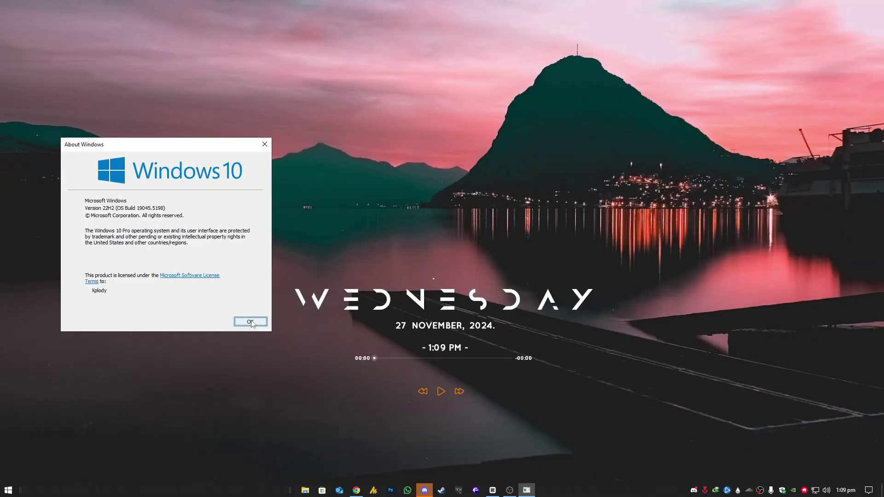
{"action": "left_click", "coordinate": [440, 439]}
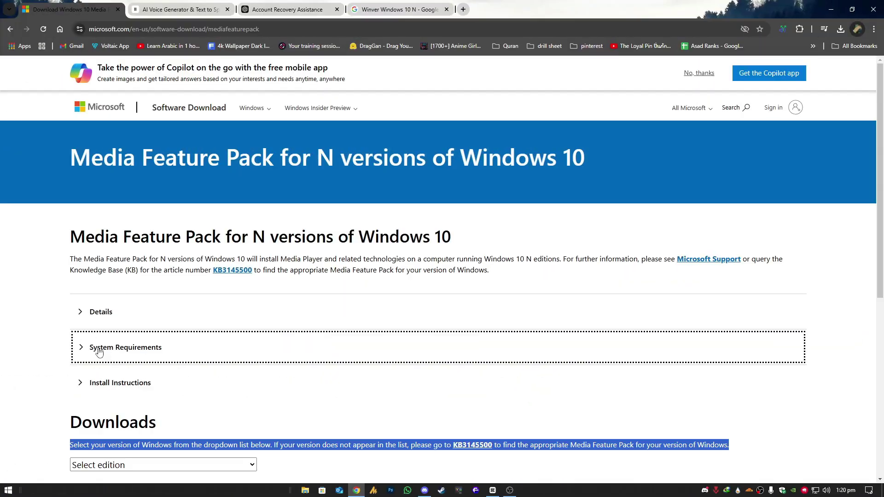
Look through the Media Feature Pack page and check which editions are offered for download.
{"action": "left_click", "coordinate": [147, 293]}
{"action": "scroll", "coordinate": [201, 292], "scroll_direction": "down", "scroll_amount": 2}
{"action": "scroll", "coordinate": [199, 276], "scroll_direction": "up", "scroll_amount": 2}
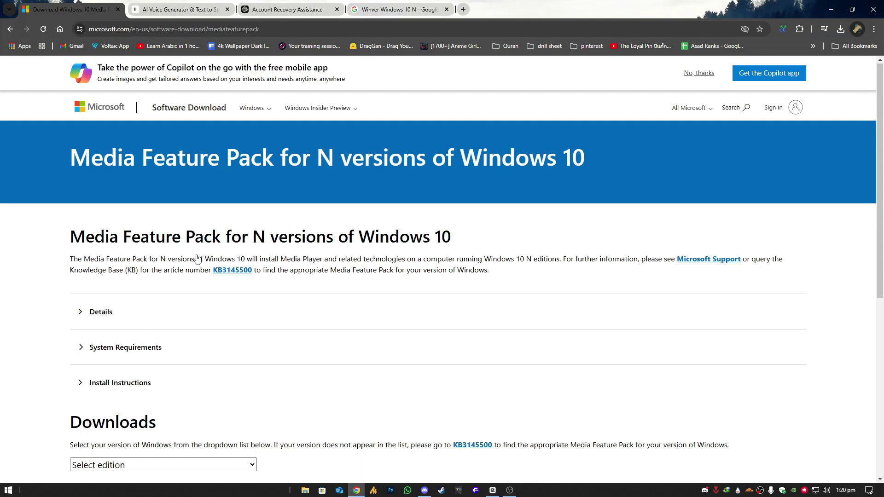
{"action": "scroll", "coordinate": [197, 255], "scroll_direction": "down", "scroll_amount": 2}
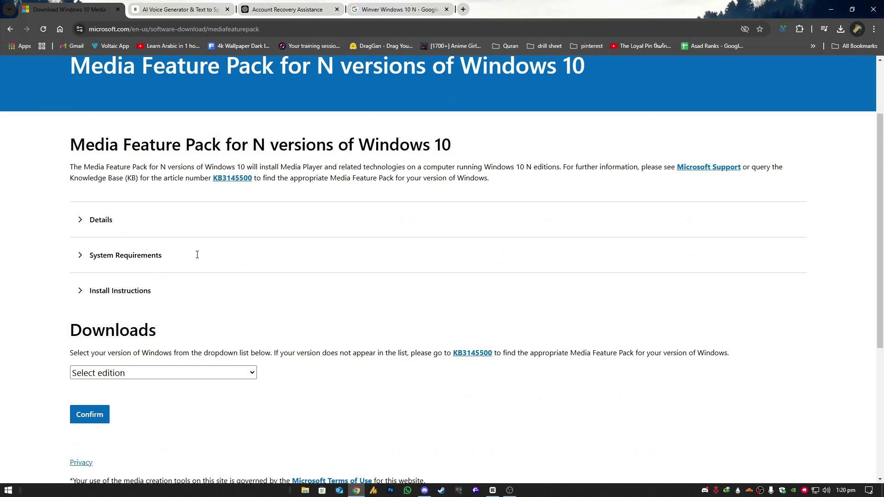
{"action": "scroll", "coordinate": [197, 254], "scroll_direction": "down", "scroll_amount": 2}
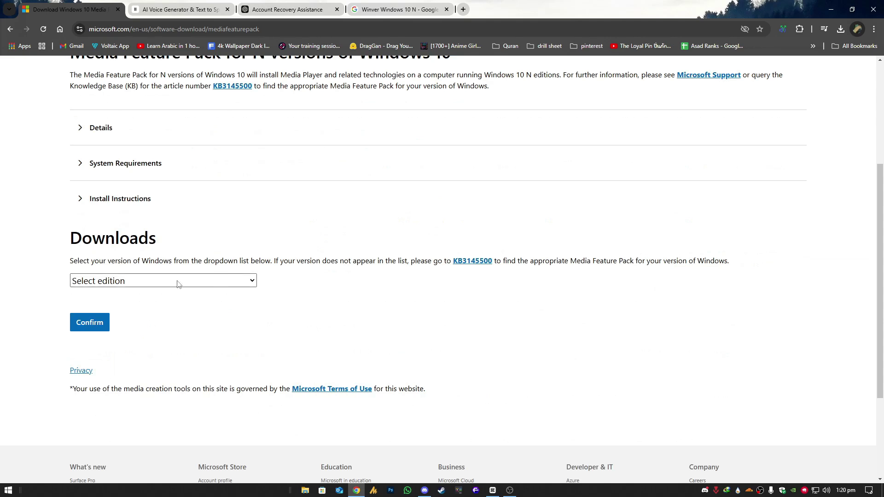
{"action": "left_click", "coordinate": [249, 281]}
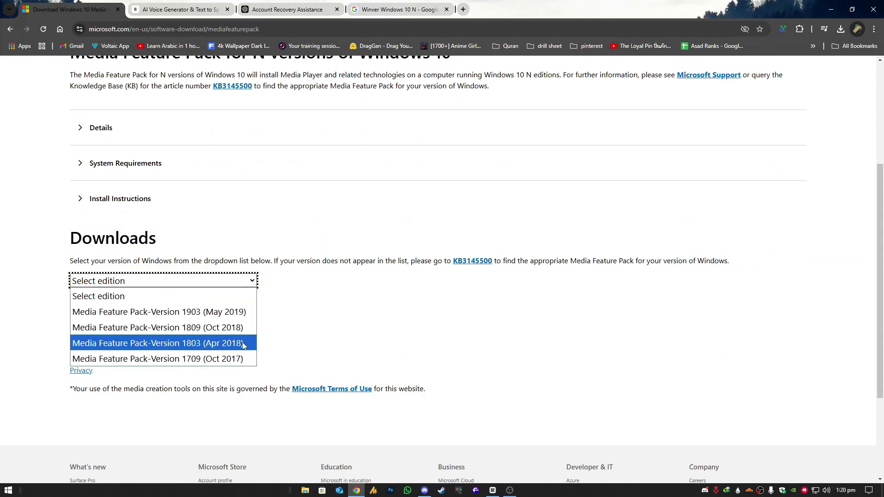
{"action": "left_click", "coordinate": [300, 322]}
Run winver again to compare the installed Windows version with the offered editions, and close the version information.
{"action": "key", "text": "super"}
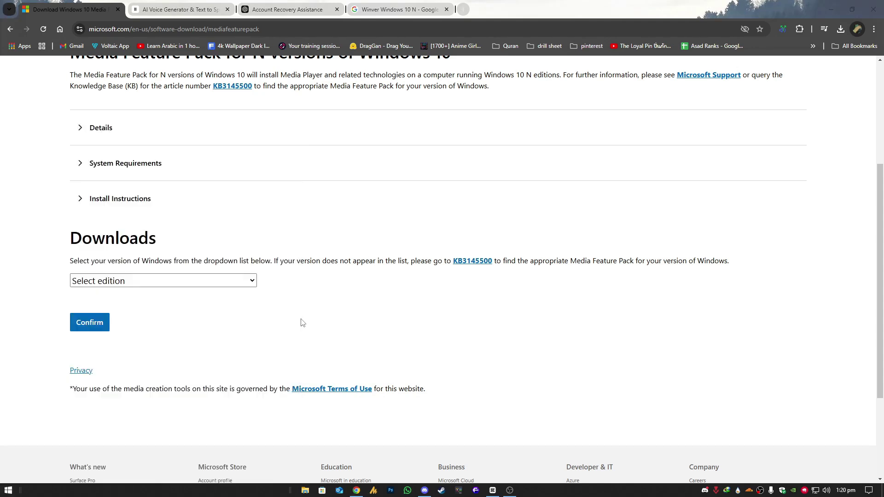
{"action": "type", "text": "winver"}
{"action": "key", "text": "Return"}
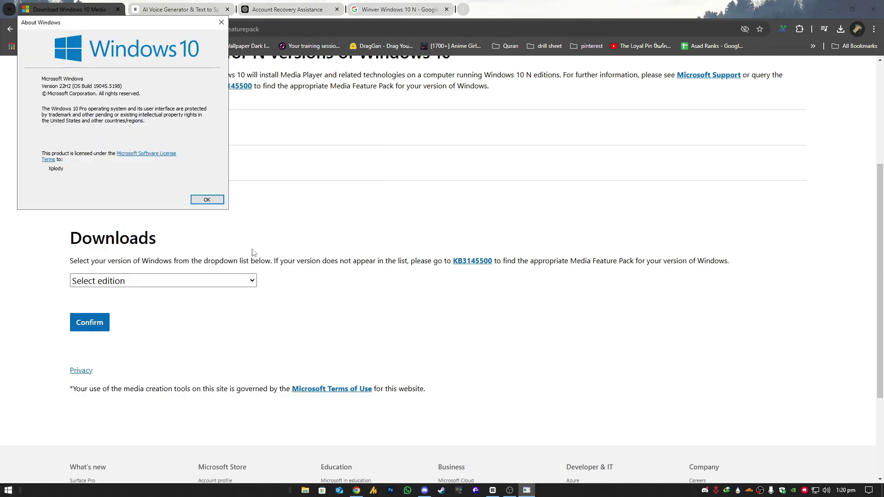
{"action": "left_click_drag", "start_coordinate": [128, 29], "coordinate": [541, 180]}
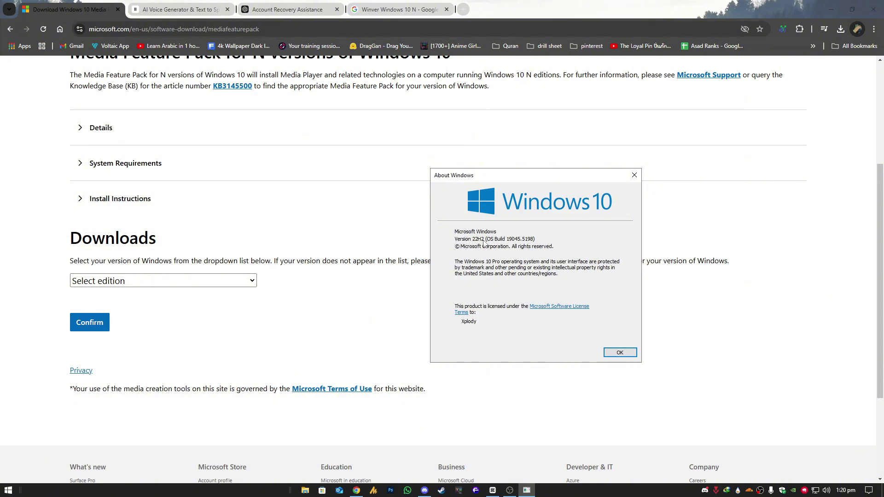
{"action": "left_click", "coordinate": [620, 354]}
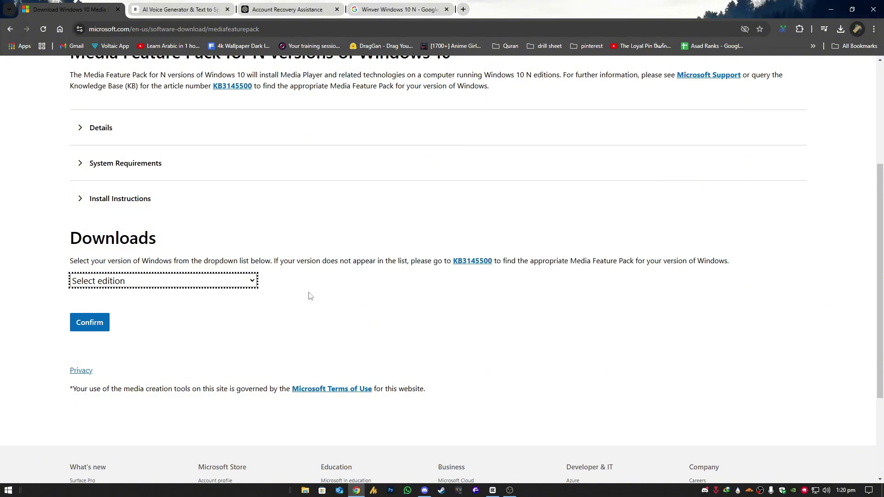
Choose the edition Media Feature Pack-Version 1903 (May 2019) and confirm it.
{"action": "left_click", "coordinate": [251, 282]}
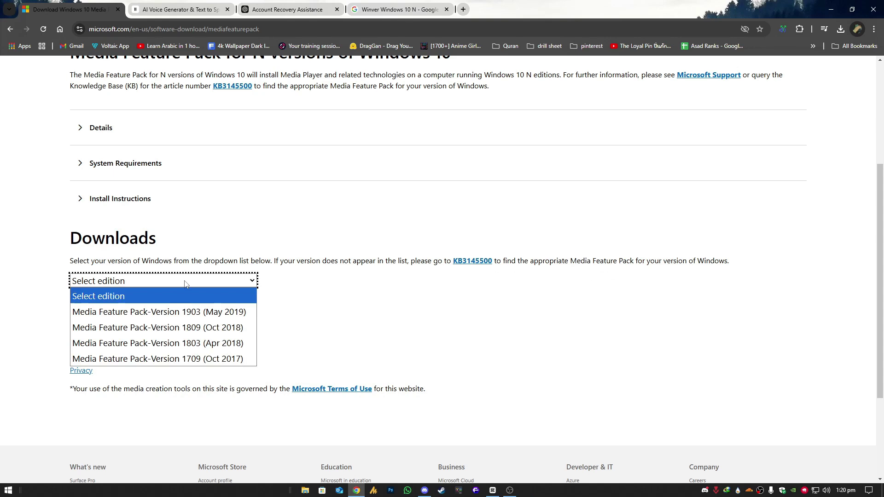
{"action": "left_click", "coordinate": [236, 312]}
{"action": "left_click", "coordinate": [100, 323]}
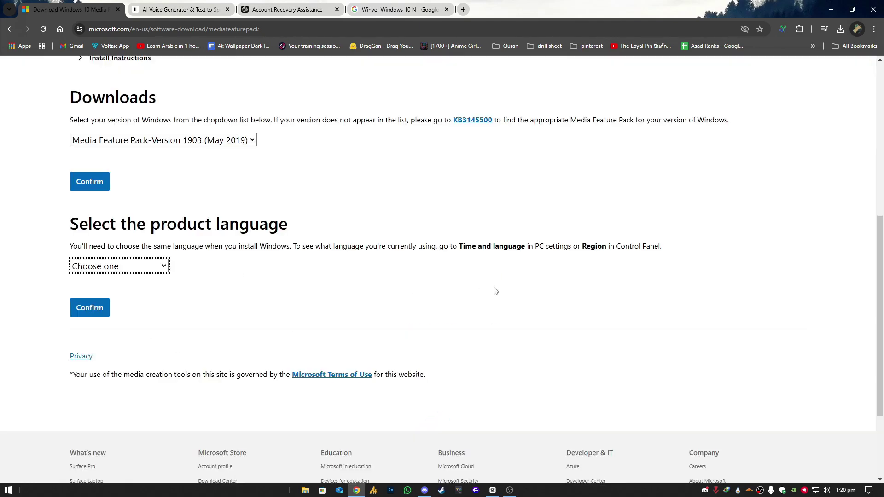
Choose English (United States) as the product language and confirm it.
{"action": "scroll", "coordinate": [501, 282], "scroll_direction": "up", "scroll_amount": 2}
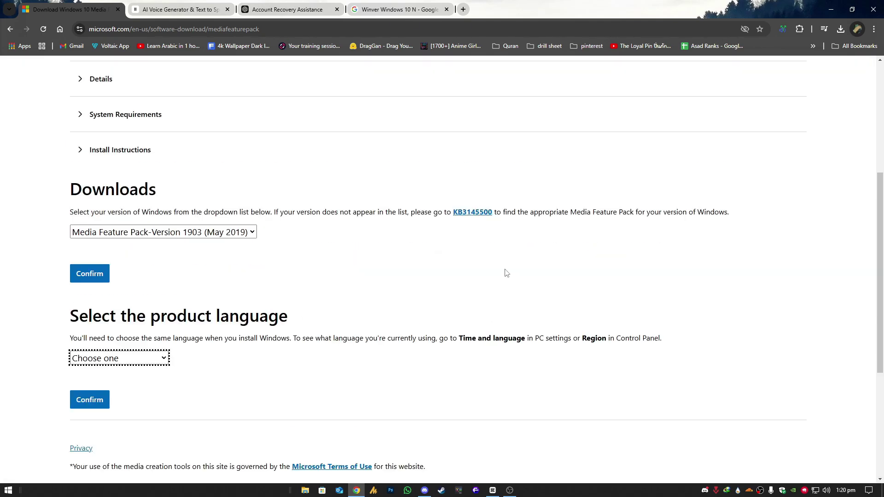
{"action": "scroll", "coordinate": [506, 273], "scroll_direction": "down", "scroll_amount": 2}
{"action": "left_click", "coordinate": [138, 267]}
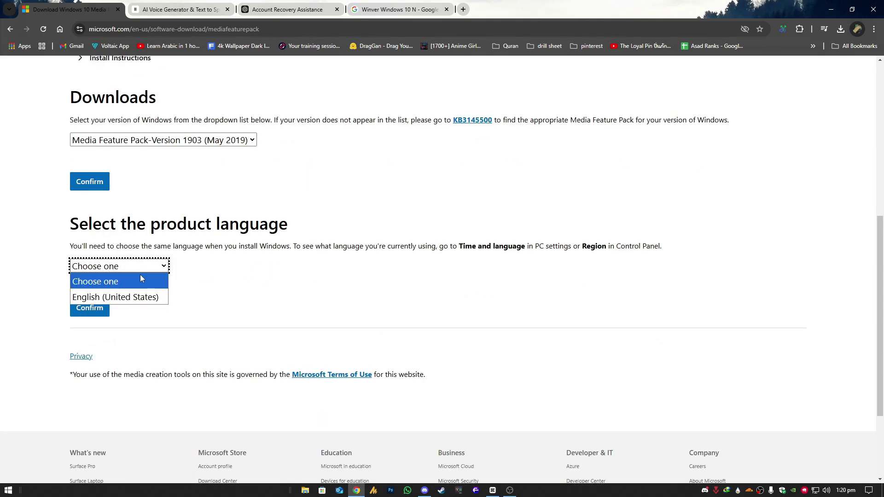
{"action": "left_click", "coordinate": [144, 299]}
{"action": "left_click", "coordinate": [104, 308]}
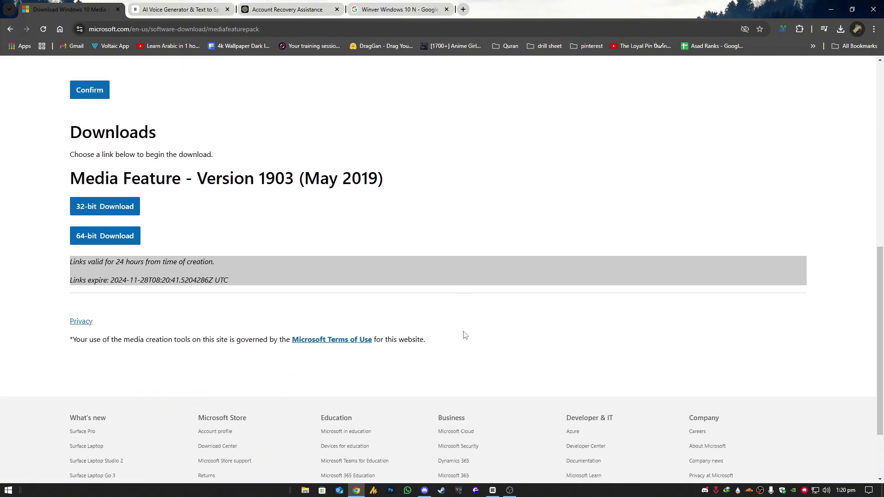
Start the 64-bit download of Media Feature Pack version 1903 and cancel the transfer.
{"action": "scroll", "coordinate": [354, 277], "scroll_direction": "up", "scroll_amount": 1}
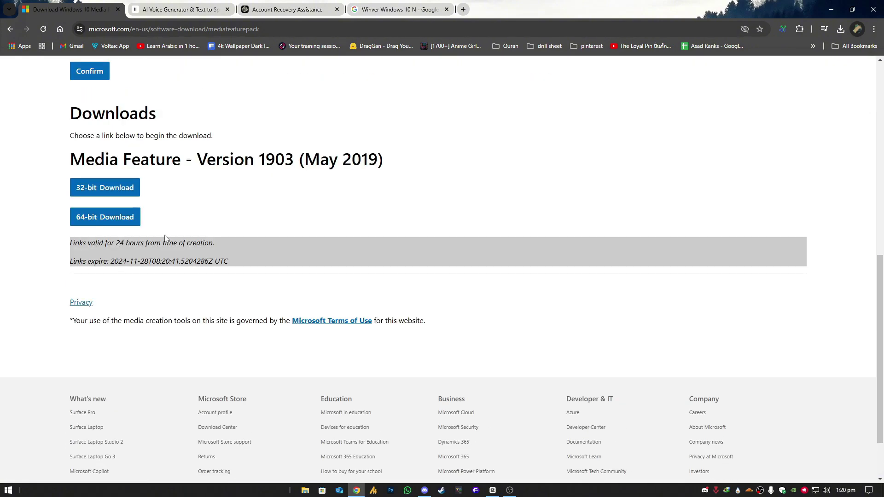
{"action": "left_click", "coordinate": [110, 217]}
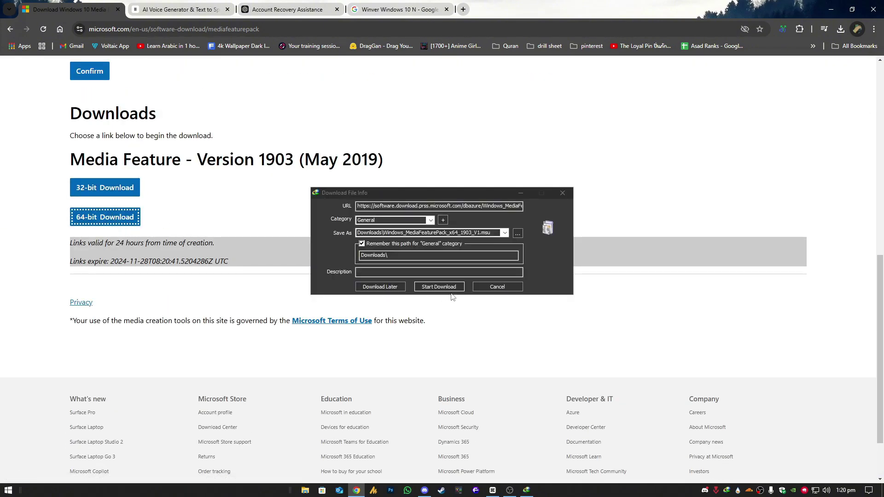
{"action": "left_click", "coordinate": [452, 287]}
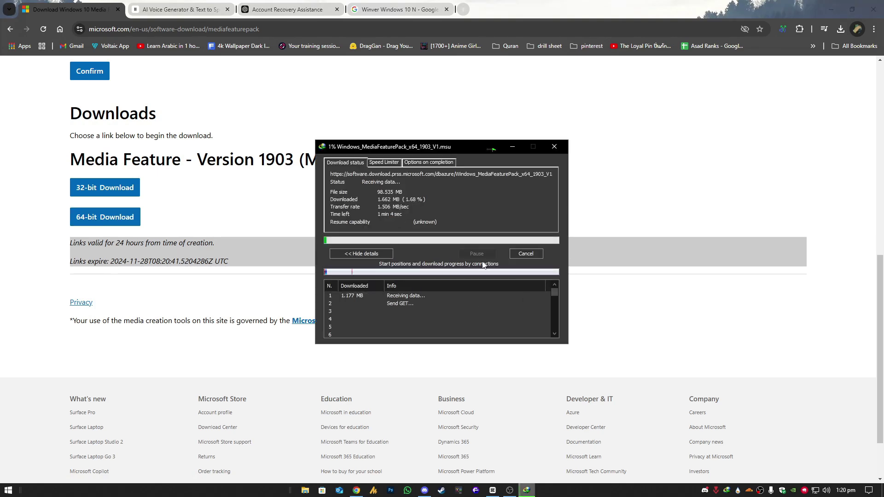
{"action": "left_click", "coordinate": [519, 257]}
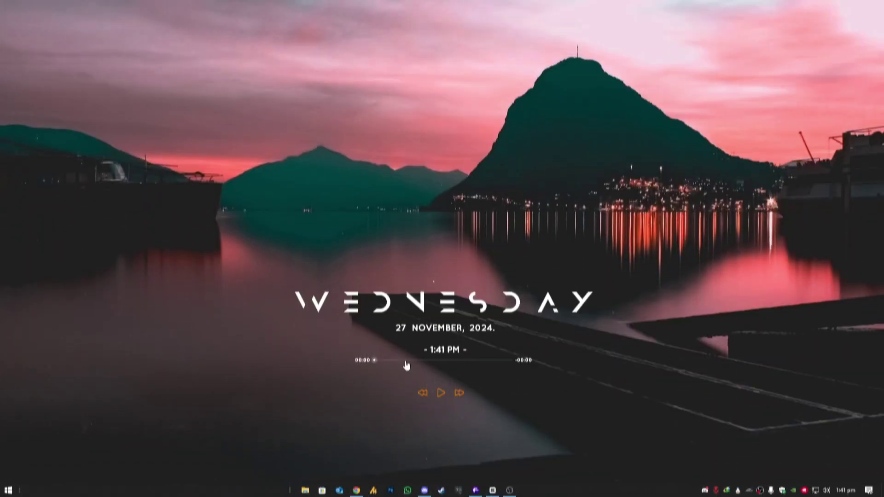
Run dxwebsetup from the Programs folder in Downloads as administrator and allow it to make changes.
{"action": "left_click", "coordinate": [305, 491]}
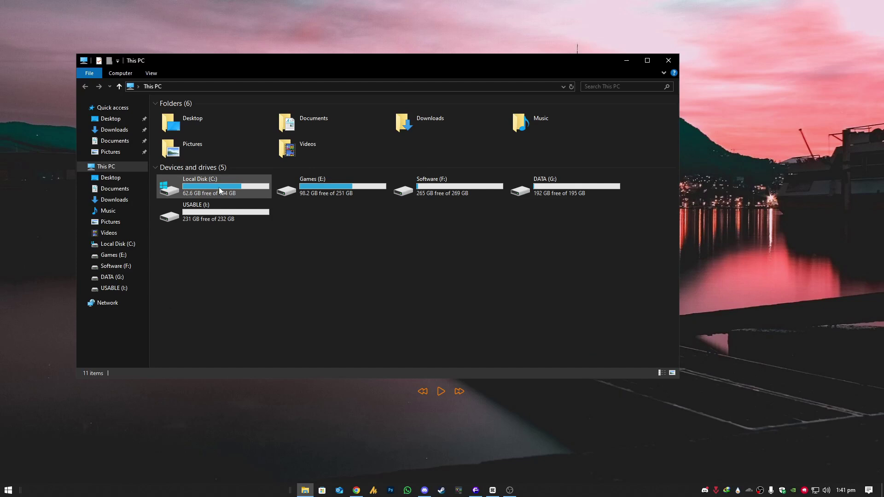
{"action": "left_click", "coordinate": [114, 130]}
{"action": "double_click", "coordinate": [190, 126]}
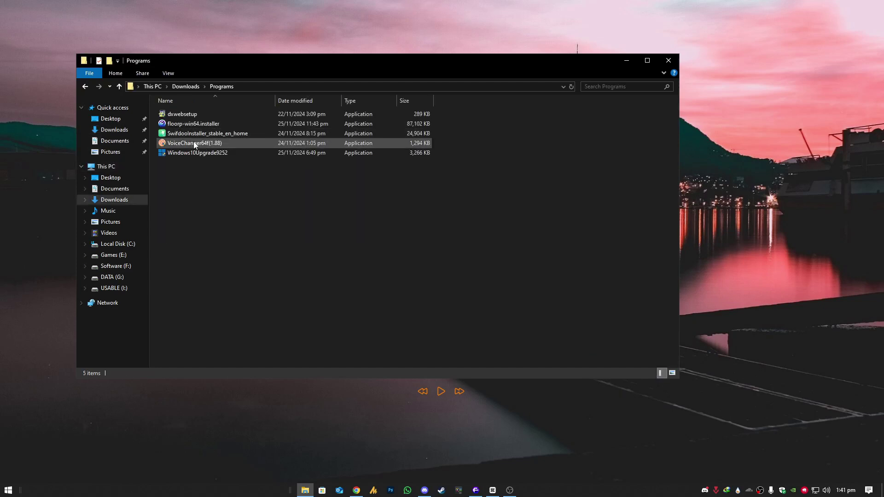
{"action": "right_click", "coordinate": [186, 113]}
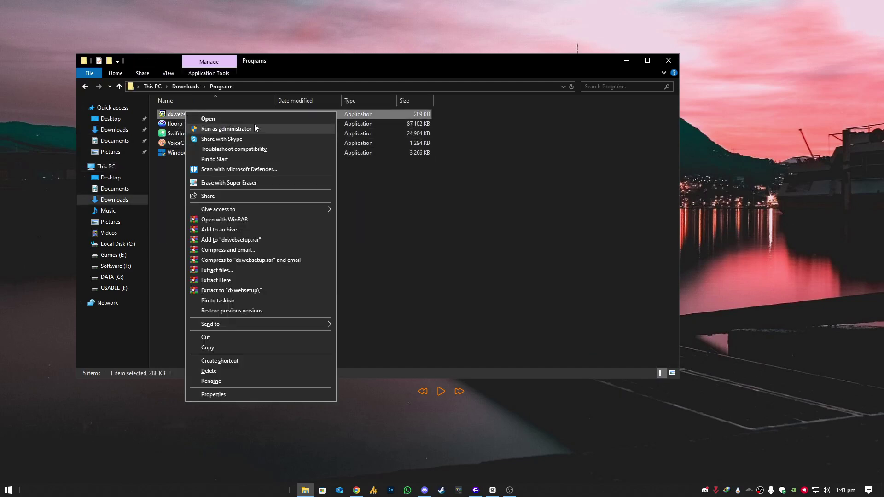
{"action": "left_click", "coordinate": [251, 124]}
{"action": "left_click", "coordinate": [358, 292]}
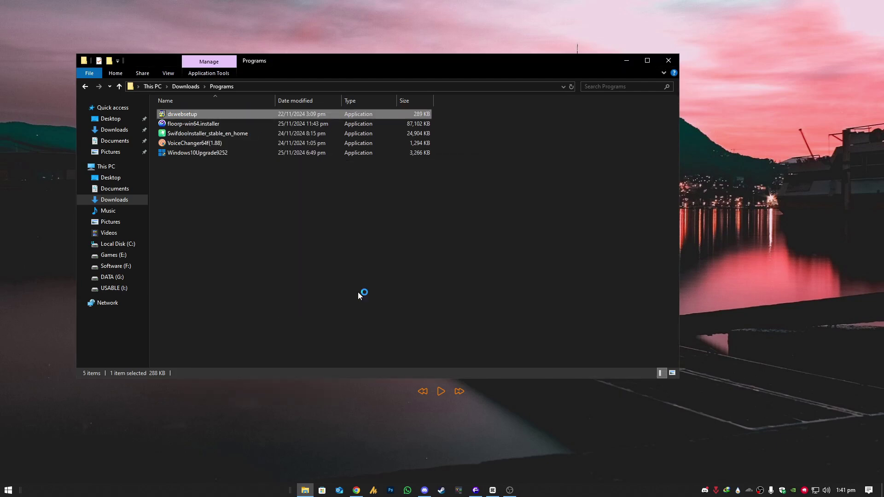
Accept the DirectX licence agreement, leave the Bing Bar option ticked, and complete the setup.
{"action": "left_click", "coordinate": [208, 229]}
{"action": "left_click", "coordinate": [265, 262]}
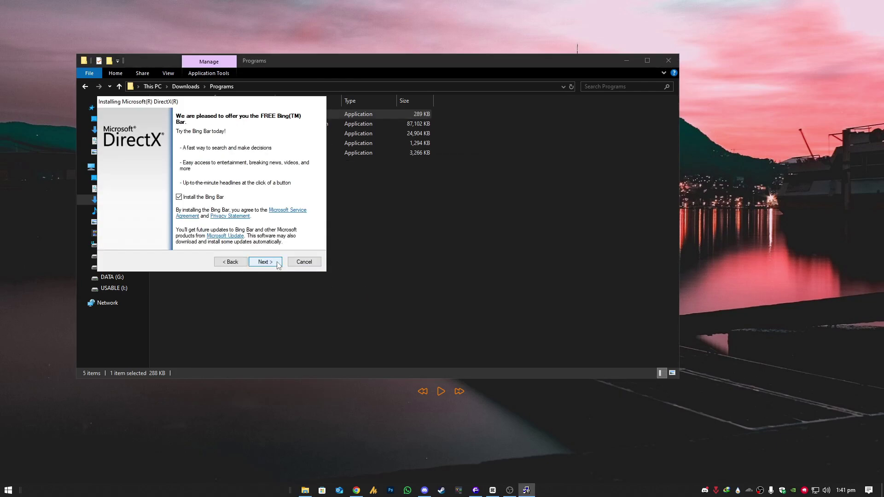
{"action": "left_click", "coordinate": [265, 262]}
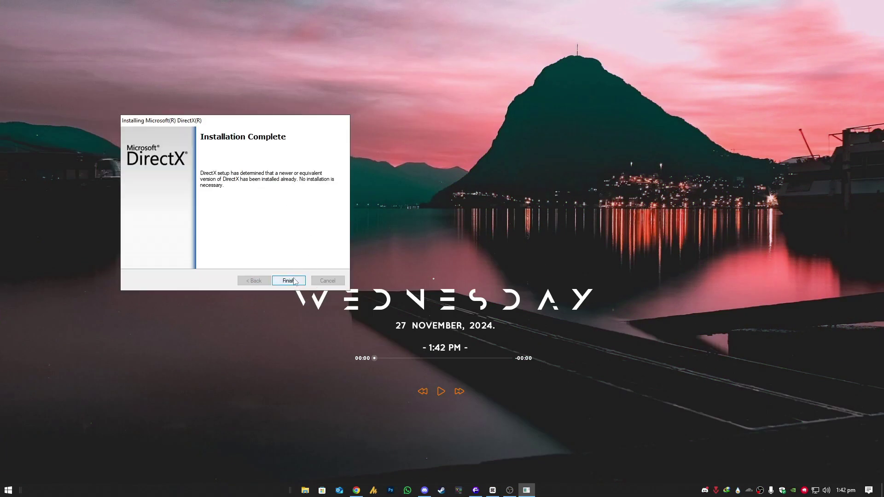
{"action": "left_click", "coordinate": [295, 281]}
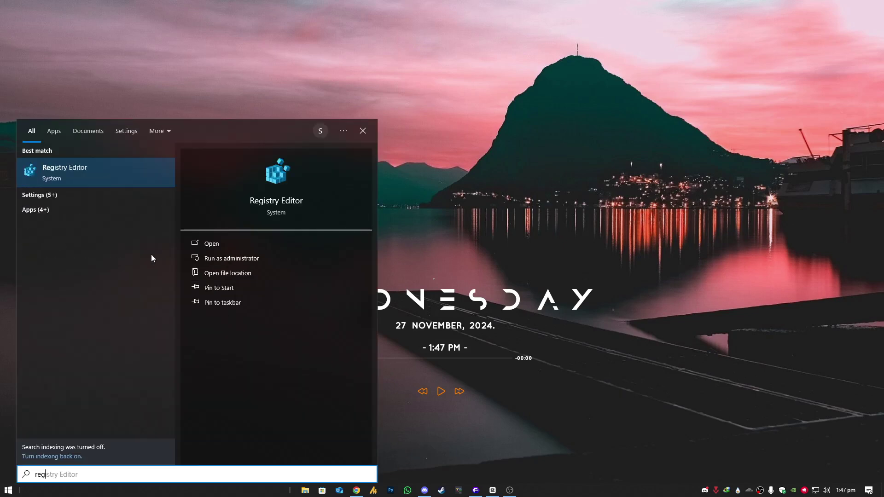
Open the Registry Editor, select the Computer root and collapse its tree.
{"action": "left_click", "coordinate": [84, 173]}
{"action": "left_click", "coordinate": [374, 302]}
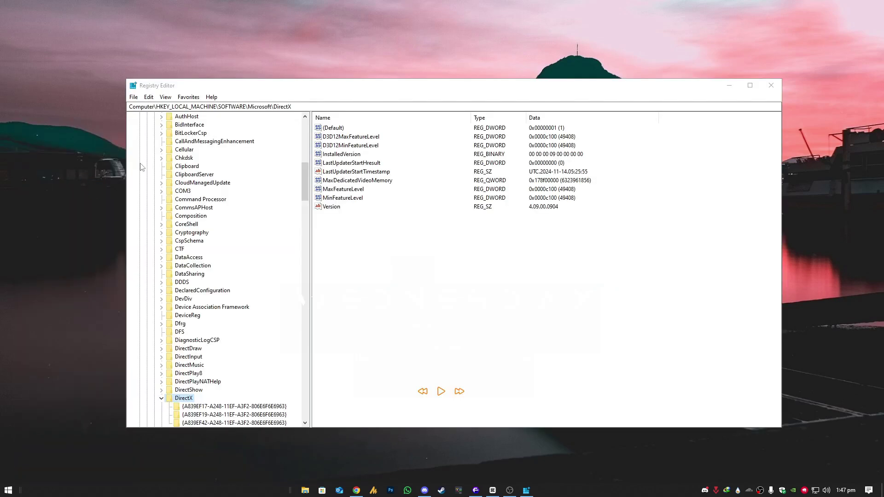
{"action": "scroll", "coordinate": [238, 245], "scroll_direction": "up", "scroll_amount": 15}
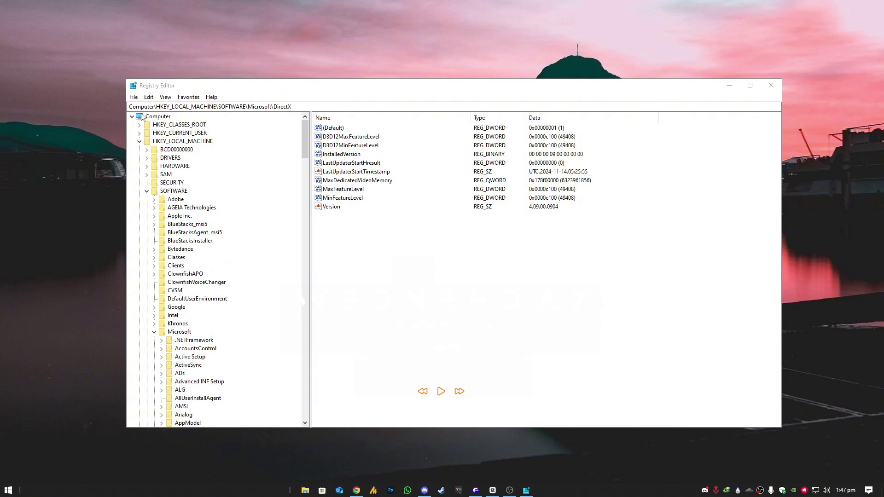
{"action": "left_click", "coordinate": [133, 98]}
{"action": "left_click", "coordinate": [374, 281]}
{"action": "left_click", "coordinate": [158, 117]}
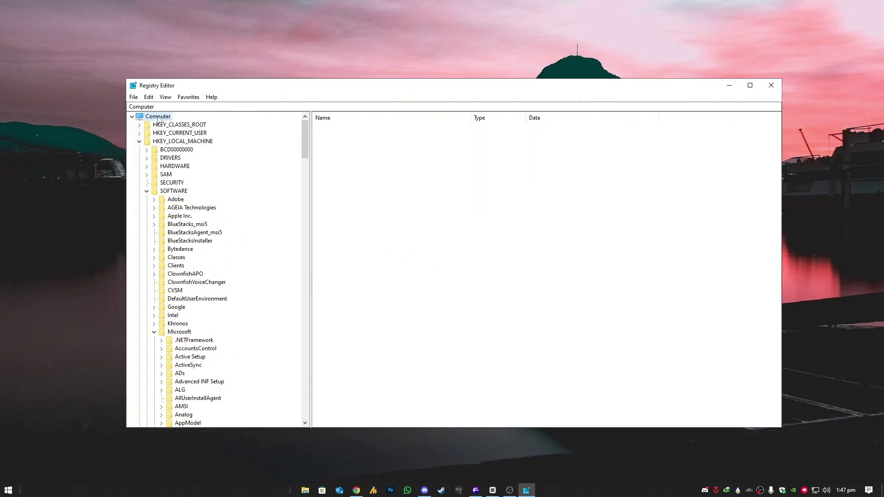
{"action": "left_click", "coordinate": [132, 117]}
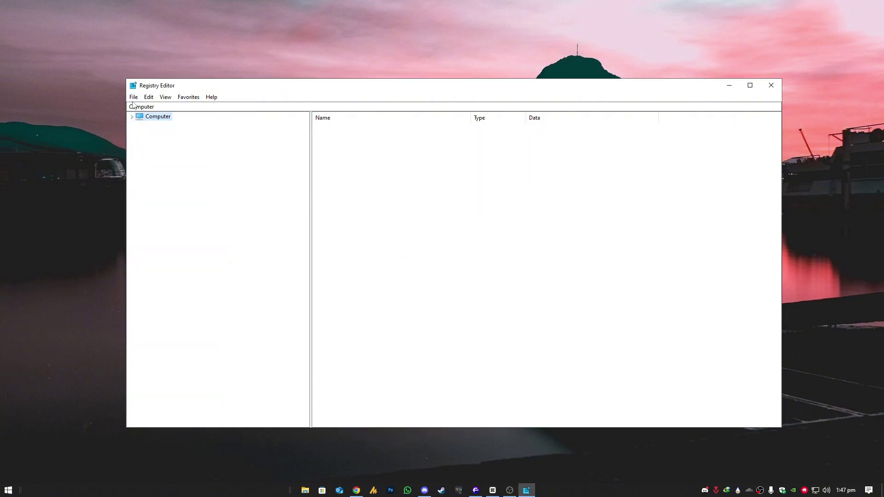
Export the entire registry as a registration file named Registry Backup, choosing the Documents library after trying to save directly in Libraries.
{"action": "left_click", "coordinate": [133, 97]}
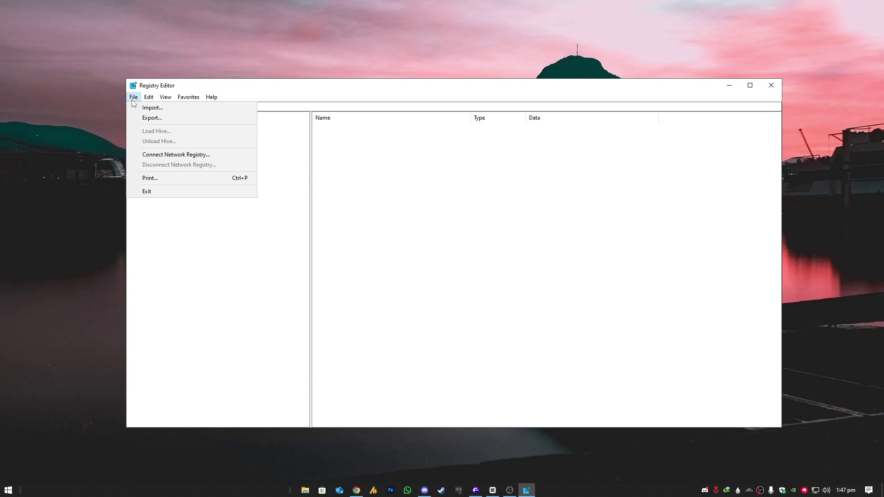
{"action": "left_click", "coordinate": [165, 119]}
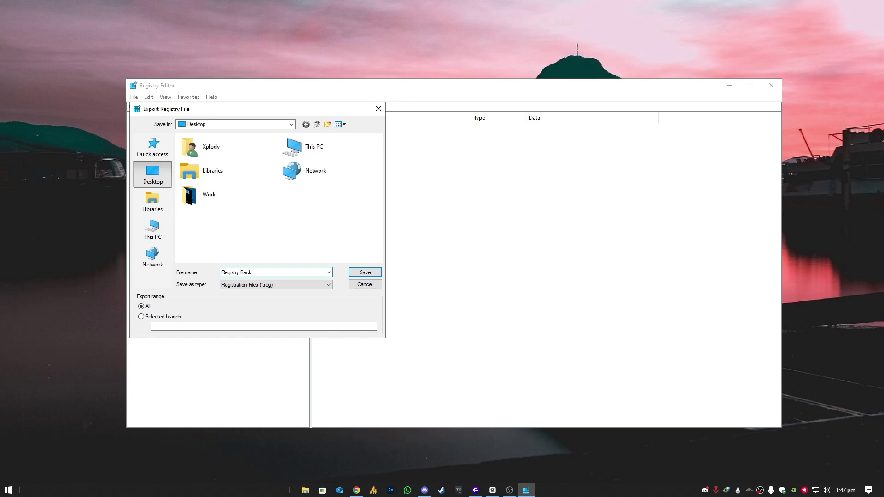
{"action": "left_click", "coordinate": [152, 201]}
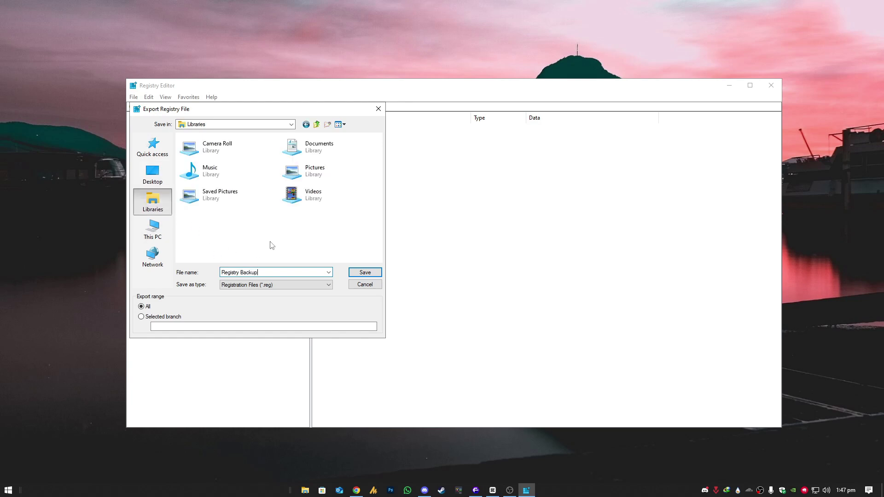
{"action": "left_click", "coordinate": [365, 272]}
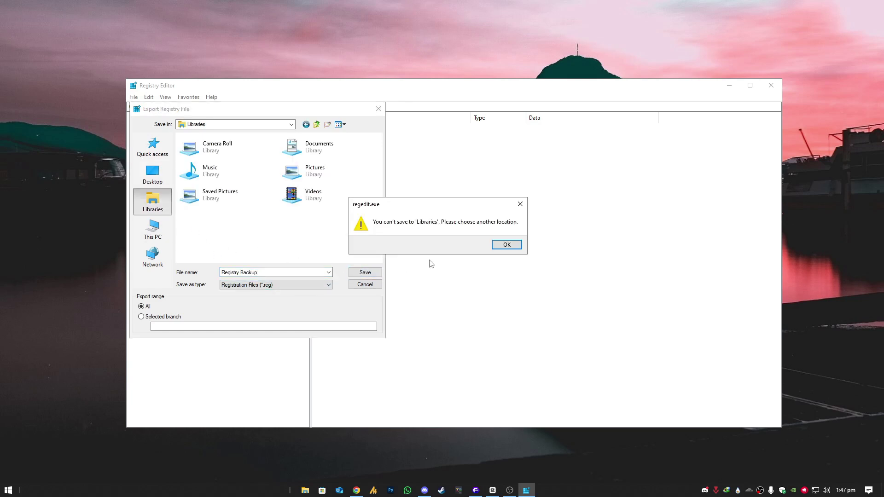
{"action": "left_click", "coordinate": [506, 244]}
{"action": "left_click", "coordinate": [303, 147]}
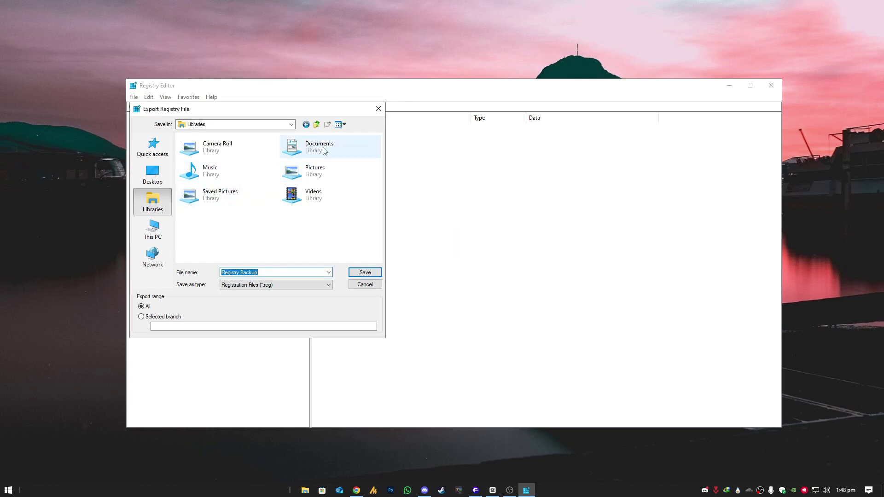
{"action": "left_click", "coordinate": [363, 273]}
{"action": "left_click", "coordinate": [360, 275]}
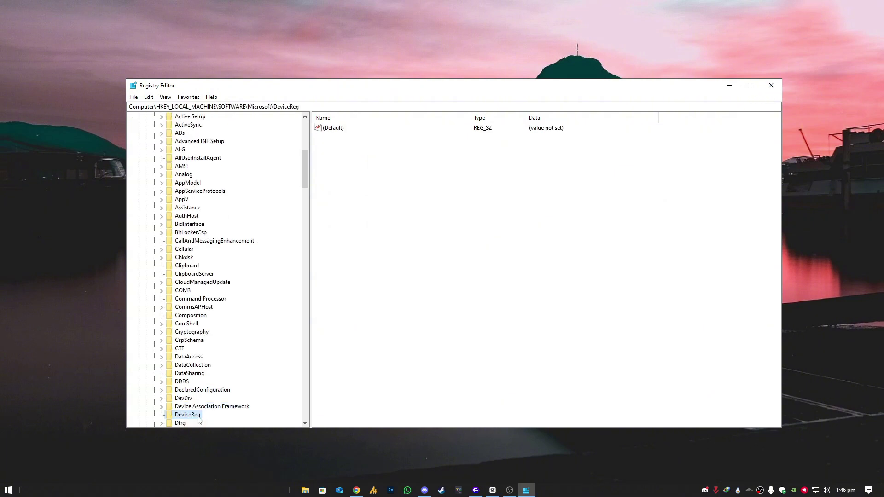
Select the DirectX key under HKEY_LOCAL_MACHINE\SOFTWARE\Microsoft.
{"action": "key", "text": "Down"}
{"action": "key", "text": "Down"}
{"action": "key", "text": "Down"}
{"action": "key", "text": "Down"}
{"action": "key", "text": "Down"}
{"action": "key", "text": "Down"}
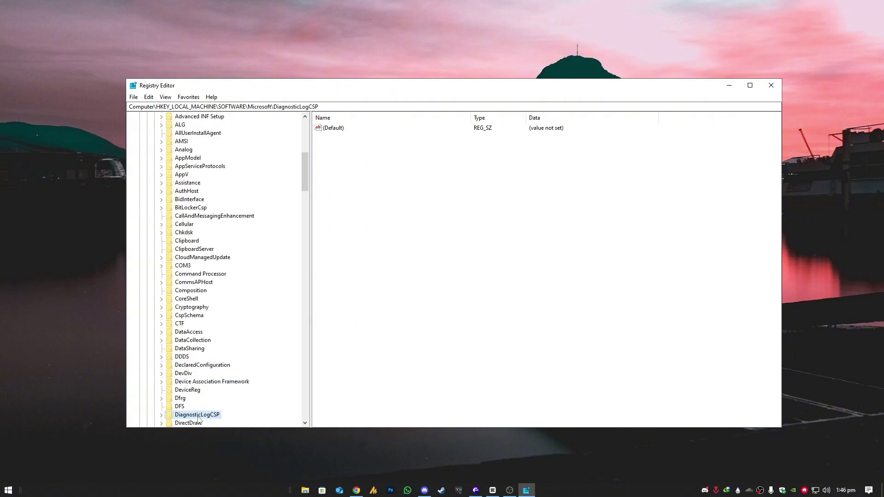
{"action": "key", "text": "Down"}
{"action": "key", "text": "Down"}
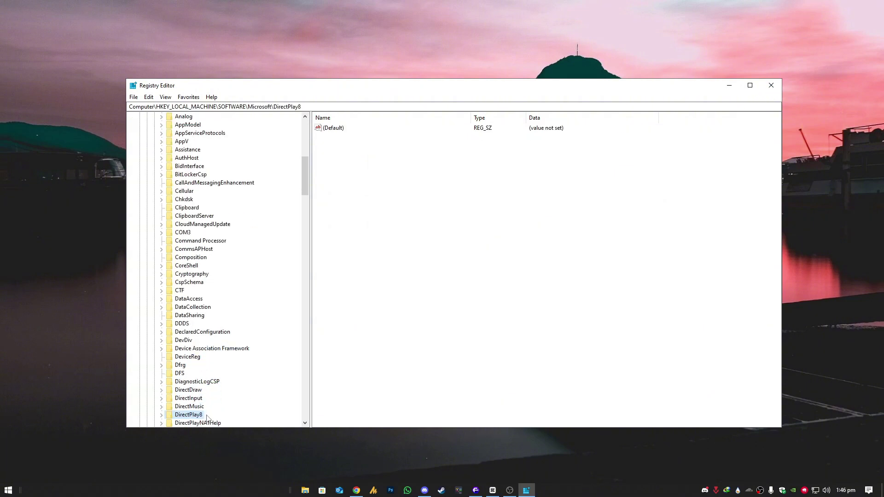
{"action": "key", "text": "Down"}
{"action": "key", "text": "Down"}
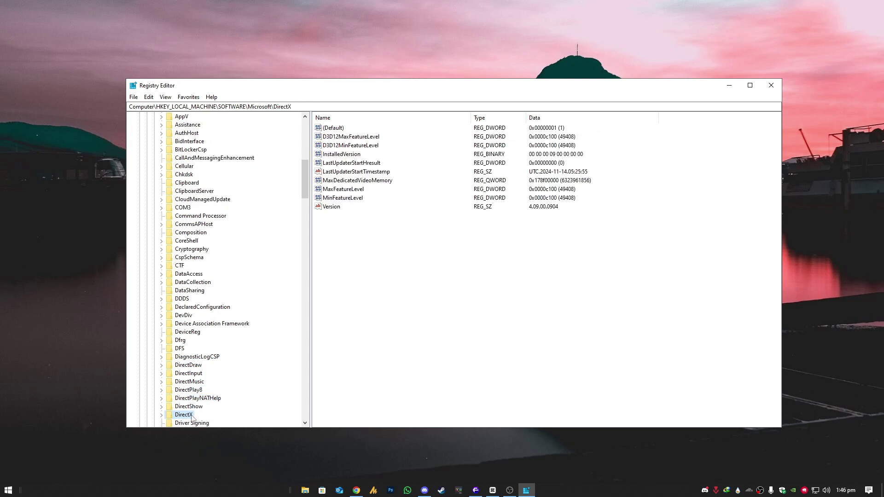
Open the DirectX key's InstalledVersion value, examine its binary data and cancel the edit.
{"action": "double_click", "coordinate": [349, 155]}
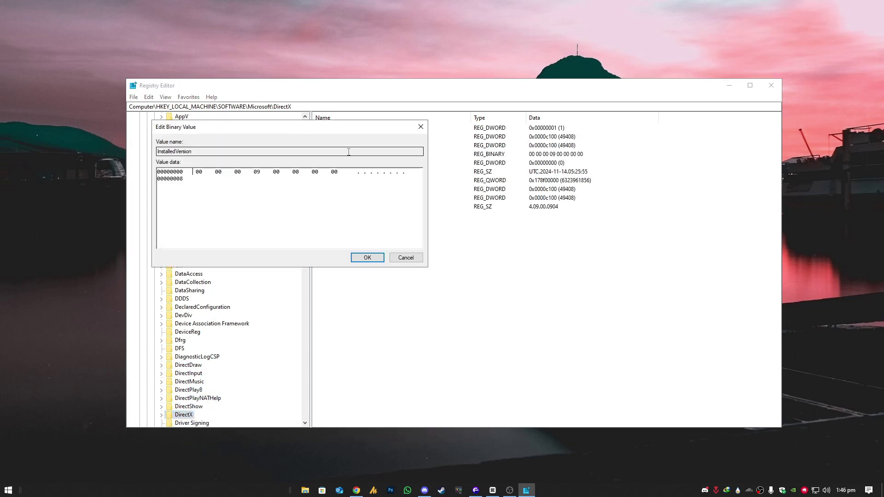
{"action": "left_click_drag", "start_coordinate": [247, 184], "coordinate": [175, 175]}
{"action": "left_click", "coordinate": [405, 258]}
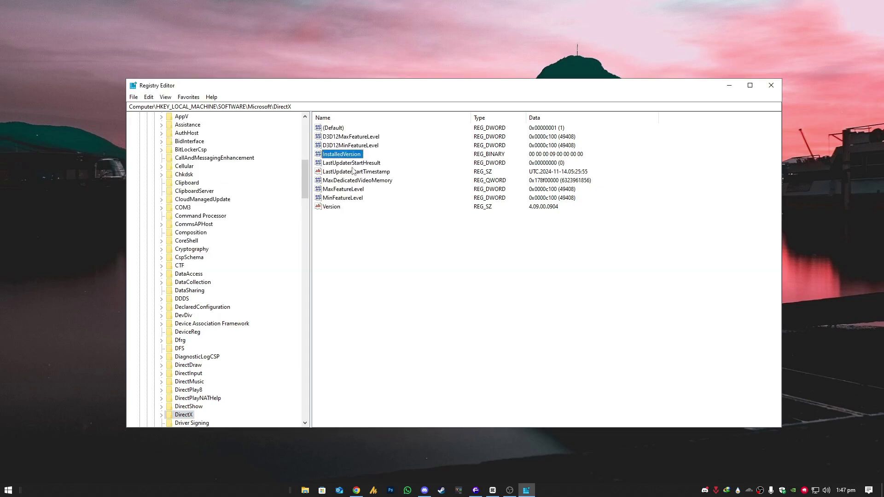
Export the DirectX key as a selected branch to the Desktop under the name DirectX, and close the Registry Editor.
{"action": "right_click", "coordinate": [184, 415]}
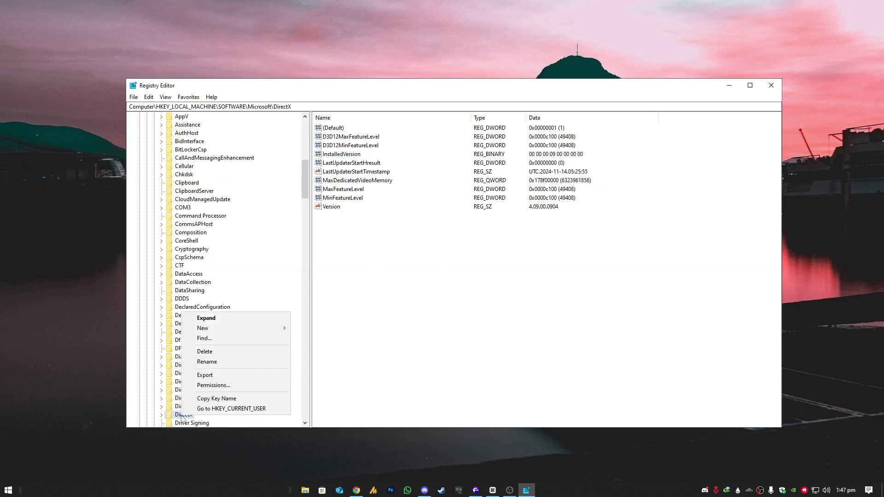
{"action": "left_click", "coordinate": [222, 378]}
{"action": "left_click", "coordinate": [148, 183]}
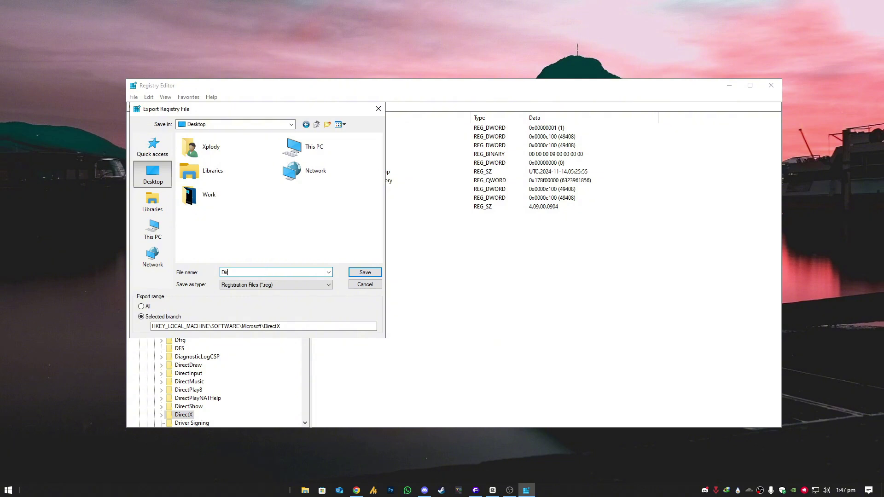
{"action": "key", "text": "Return"}
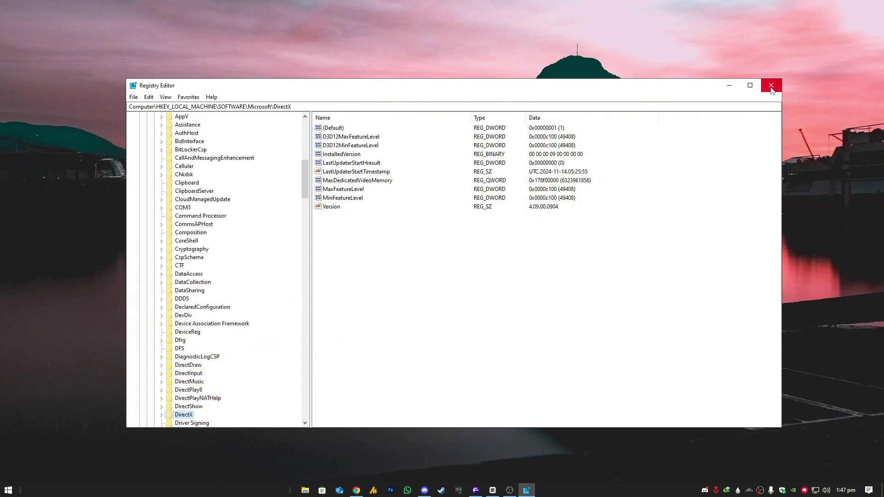
{"action": "left_click", "coordinate": [771, 86]}
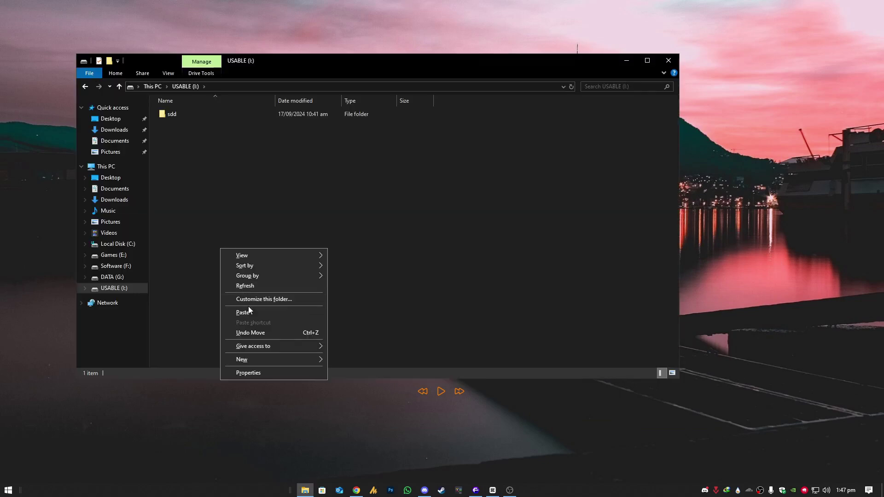
Paste the DirectX registration file into the USABLE (I:) drive and merge it into the registry, allowing the changes.
{"action": "left_click", "coordinate": [248, 312]}
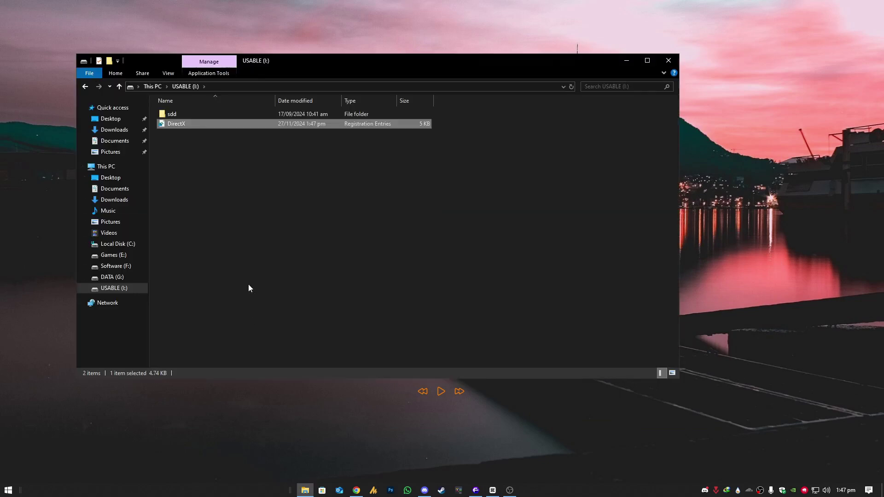
{"action": "right_click", "coordinate": [178, 124]}
{"action": "left_click", "coordinate": [220, 131]}
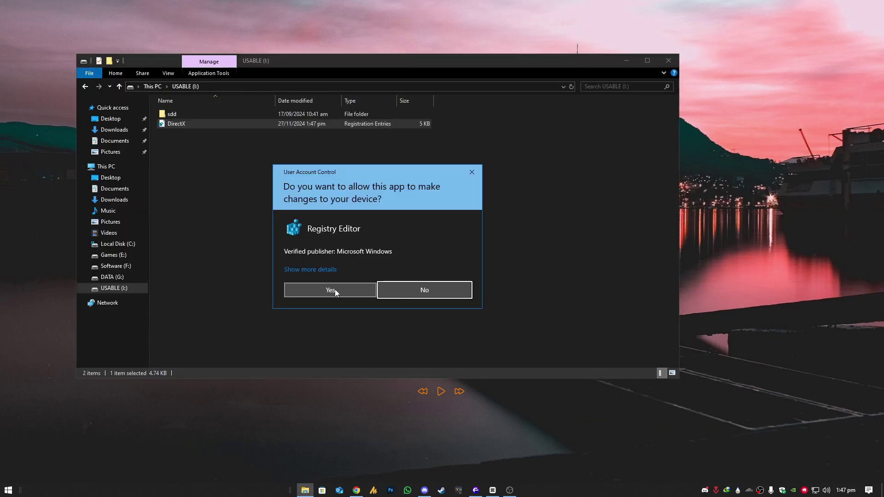
{"action": "left_click", "coordinate": [335, 291]}
{"action": "left_click", "coordinate": [502, 262]}
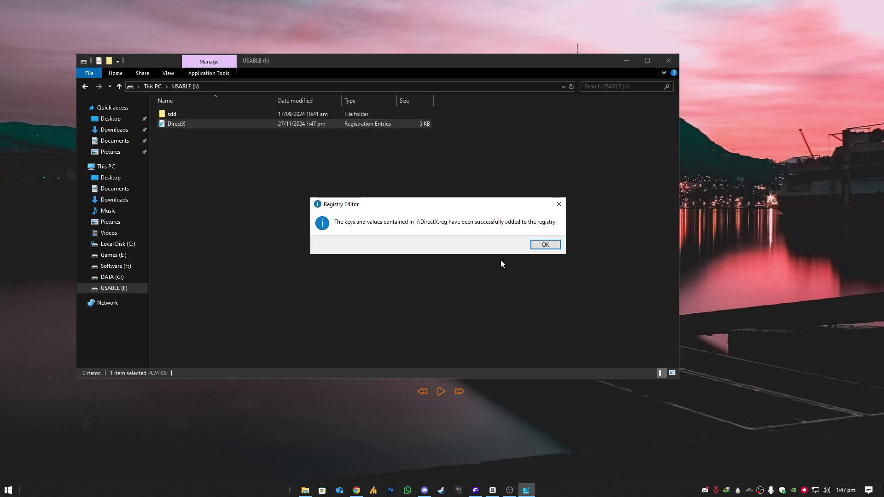
{"action": "left_click", "coordinate": [545, 244]}
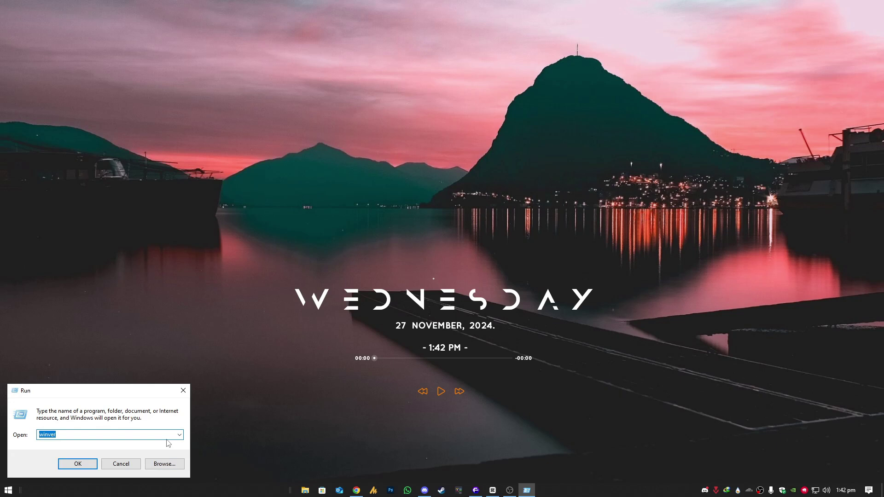
Run netplwiz and apply Administrator group membership to the listed user account.
{"action": "left_click", "coordinate": [179, 434]}
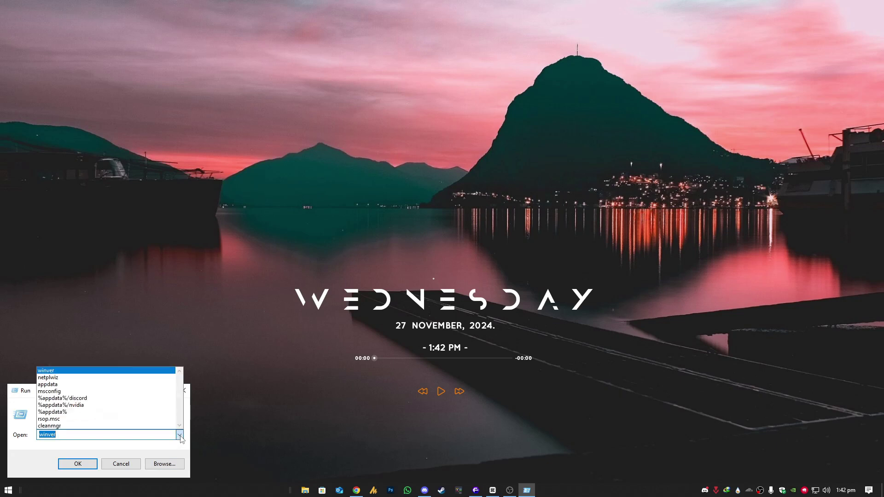
{"action": "left_click", "coordinate": [69, 377]}
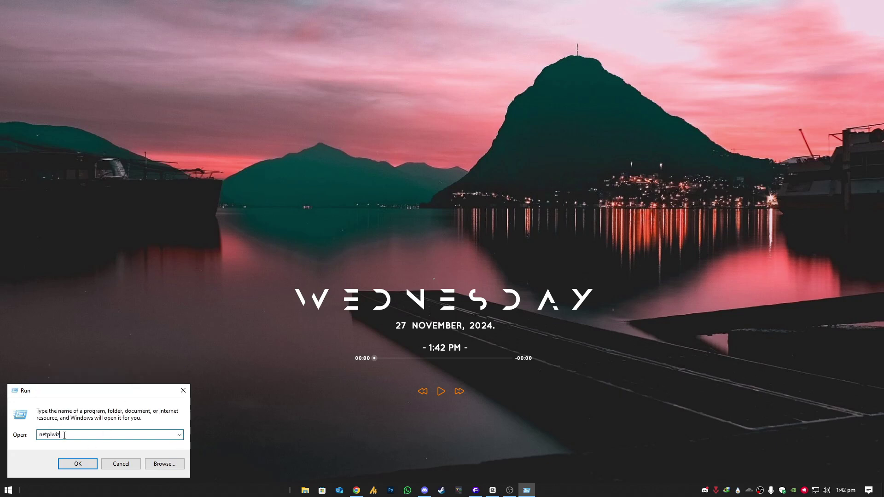
{"action": "left_click", "coordinate": [81, 463]}
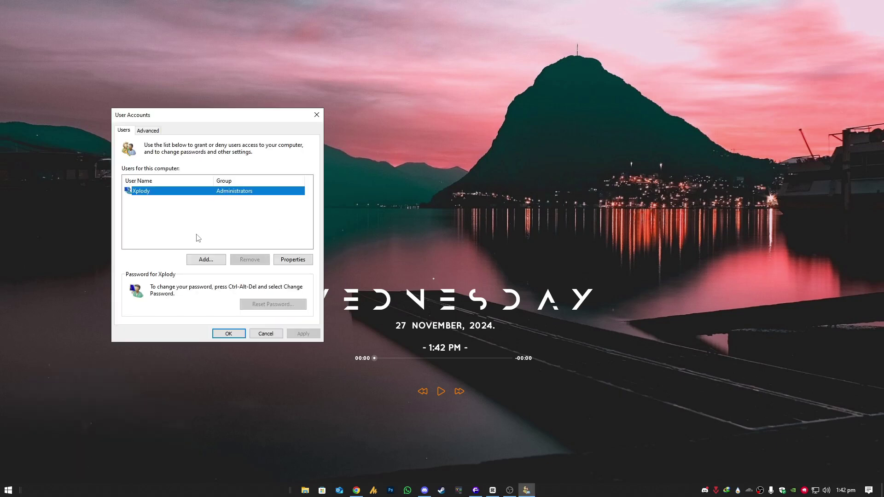
{"action": "left_click", "coordinate": [278, 257]}
{"action": "left_click", "coordinate": [187, 168]}
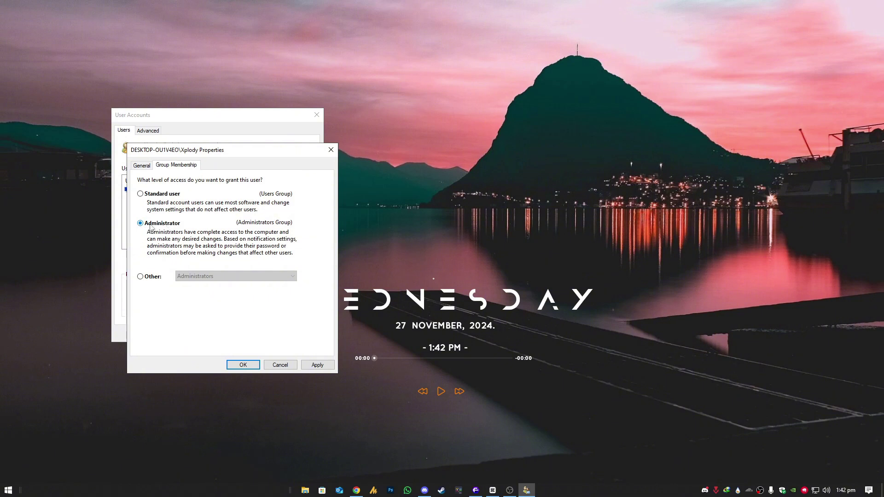
{"action": "left_click", "coordinate": [244, 365]}
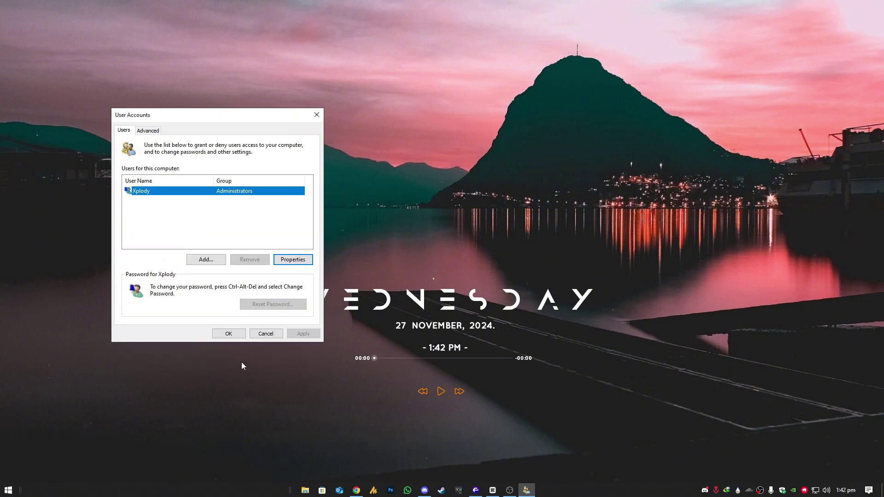
{"action": "left_click", "coordinate": [228, 334]}
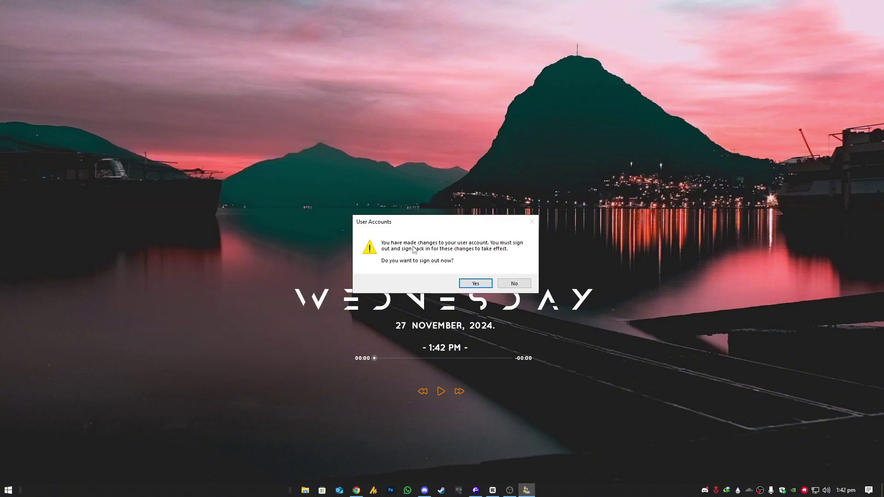